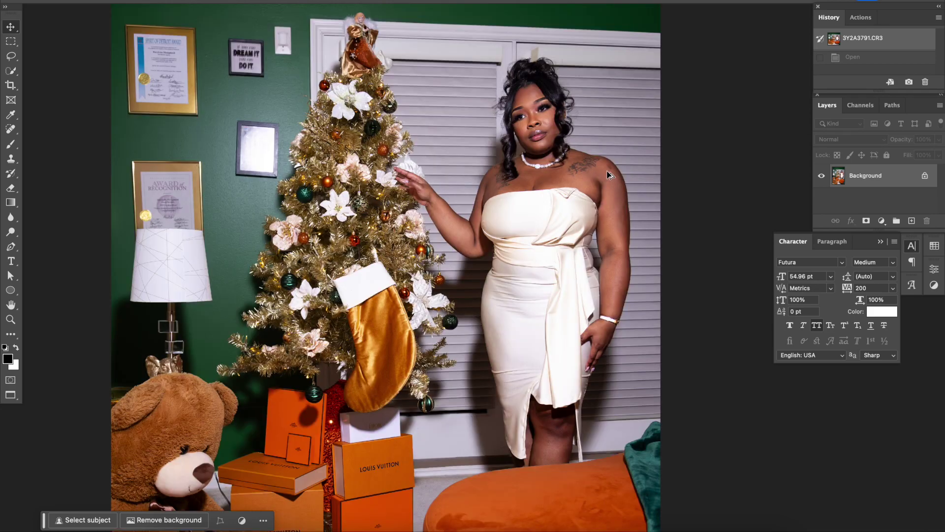
# - Heal a skin blemish, then begin clone-stamping even skin tone on the upper arm on Layer 2
pyautogui.click(610, 161)
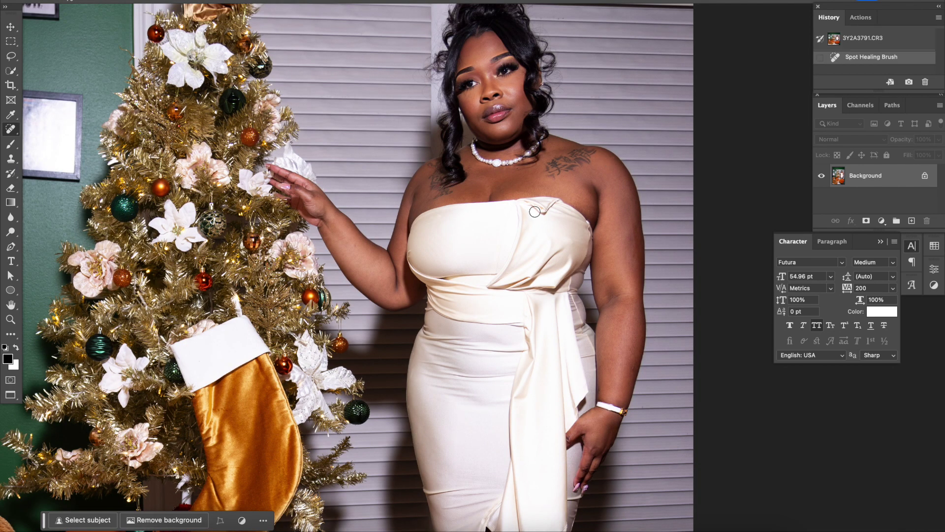
pyautogui.scroll(1, 524, 210)
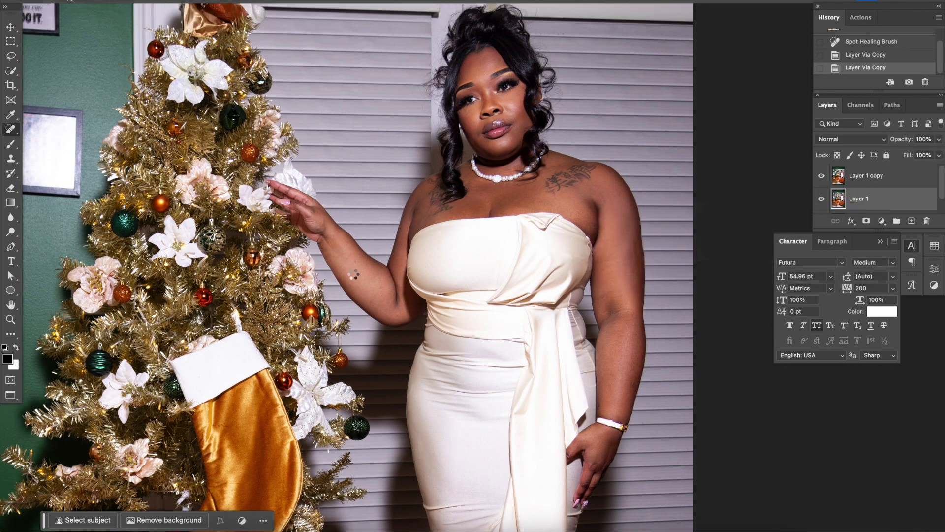
pyautogui.click(379, 303)
pyautogui.click(356, 287)
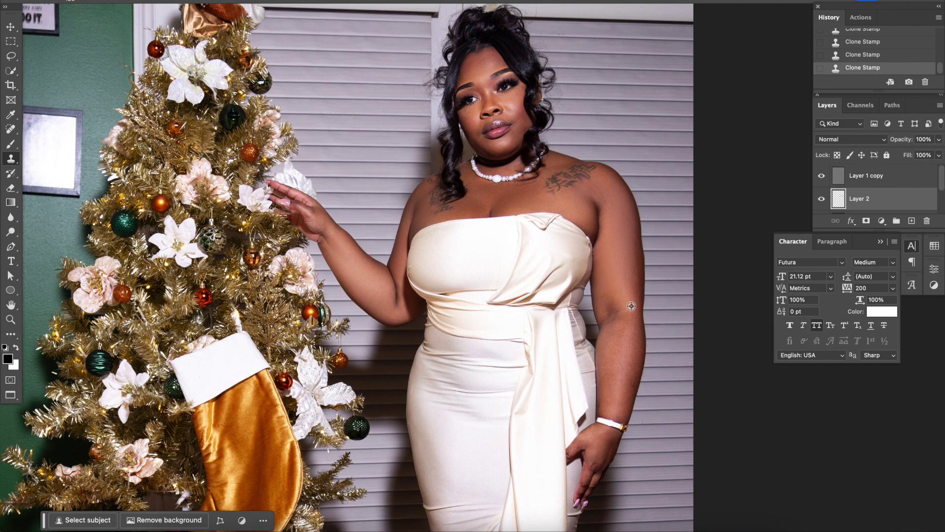
# - Clone clean forearm skin over the forearm, then move down the image toward the legs
pyautogui.keyDown('alt'); pyautogui.click(626, 361); pyautogui.keyUp('alt')
pyautogui.moveTo(622, 378); pyautogui.dragTo(607, 392)
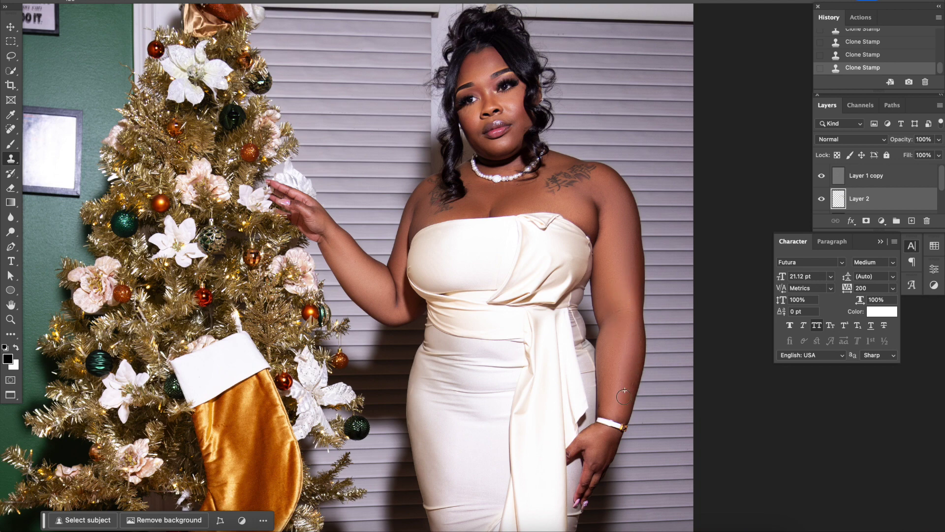
pyautogui.scroll(-3, 633, 340)
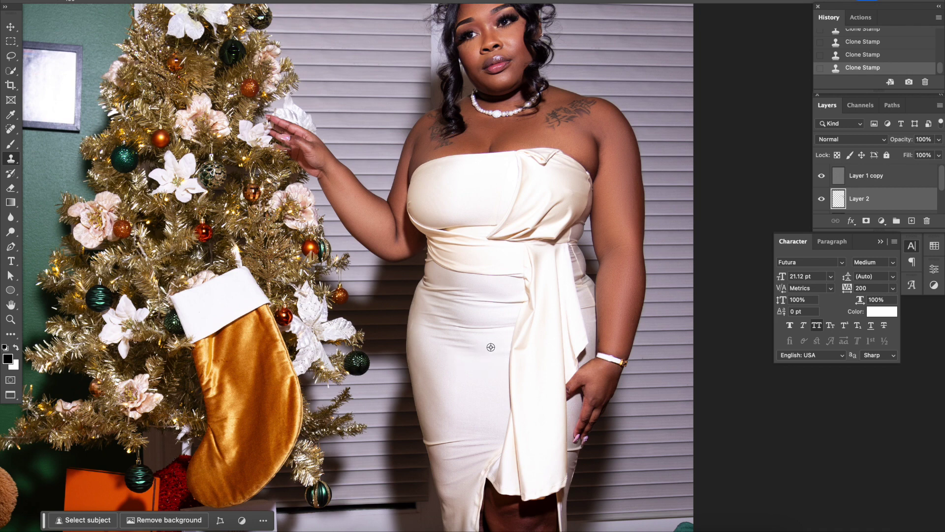
pyautogui.scroll(-3, 506, 253)
pyautogui.scroll(-2, 506, 253)
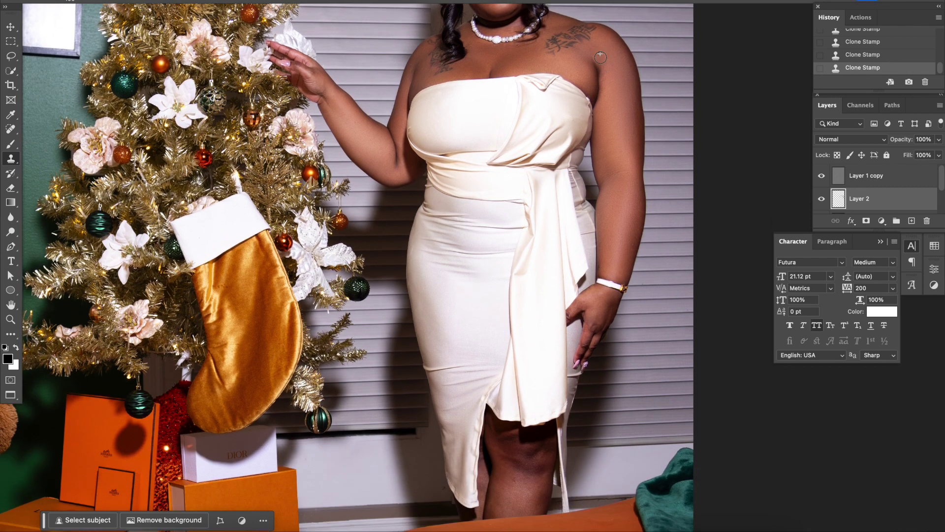
pyautogui.scroll(-1, 576, 286)
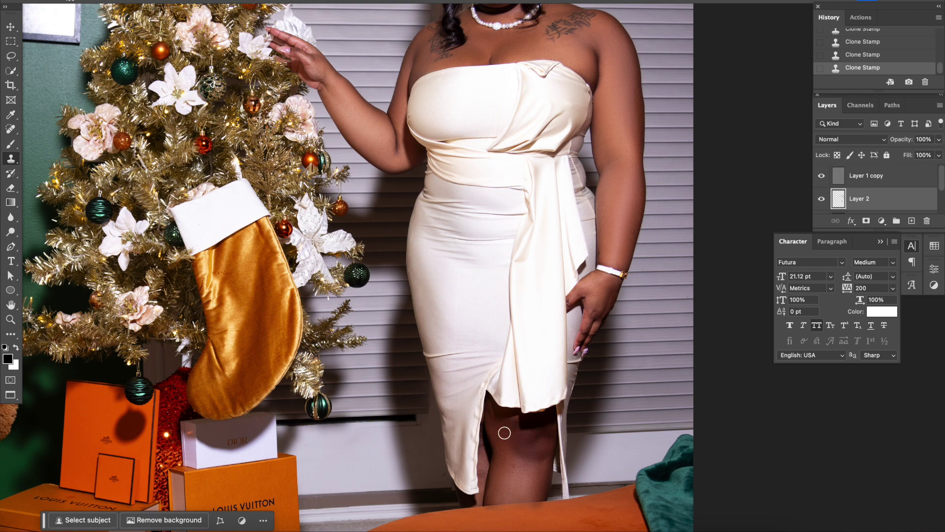
# - Alternate Eraser and Clone Stamp to fix overdone cloned patches near the dress hem
pyautogui.press('e')
pyautogui.click(495, 395)
pyautogui.press('s')
pyautogui.click(482, 475)
pyautogui.press('e')
pyautogui.click(526, 517)
pyautogui.click(491, 507)
pyautogui.press('s')
pyautogui.click(593, 308)
pyautogui.click(578, 293)
# - Make Layer 1 copy the active layer and fit the whole photo on screen
pyautogui.scroll(5, 326, 73)
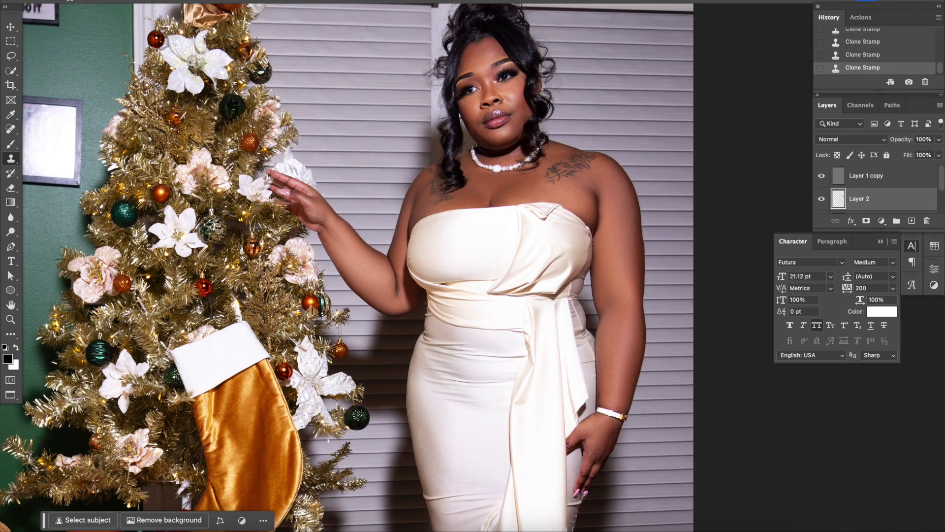
pyautogui.scroll(2, 463, 286)
pyautogui.scroll(1, 463, 286)
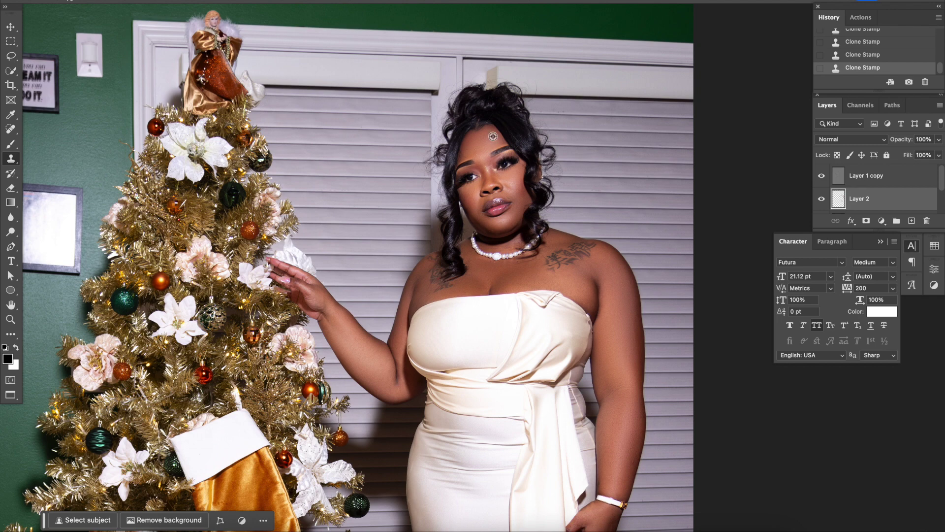
pyautogui.scroll(2, 504, 147)
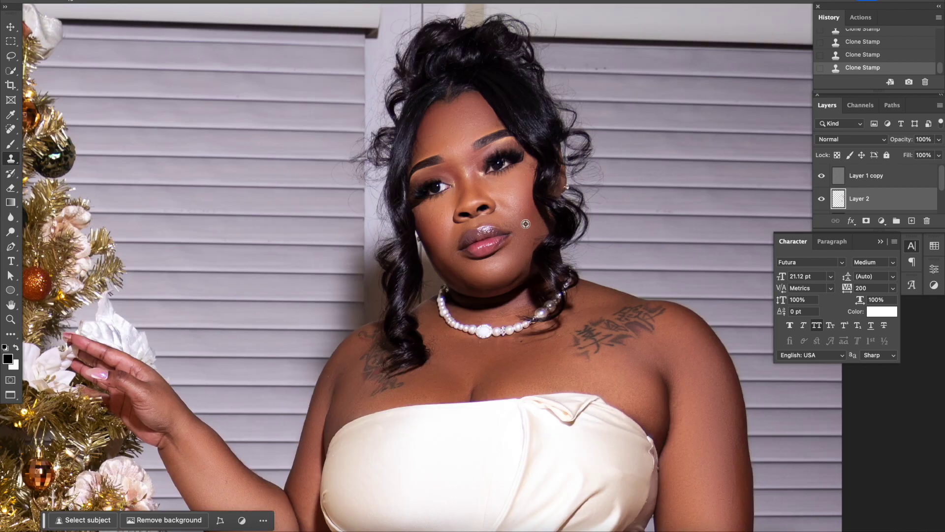
pyautogui.hotkey('alt', ']')
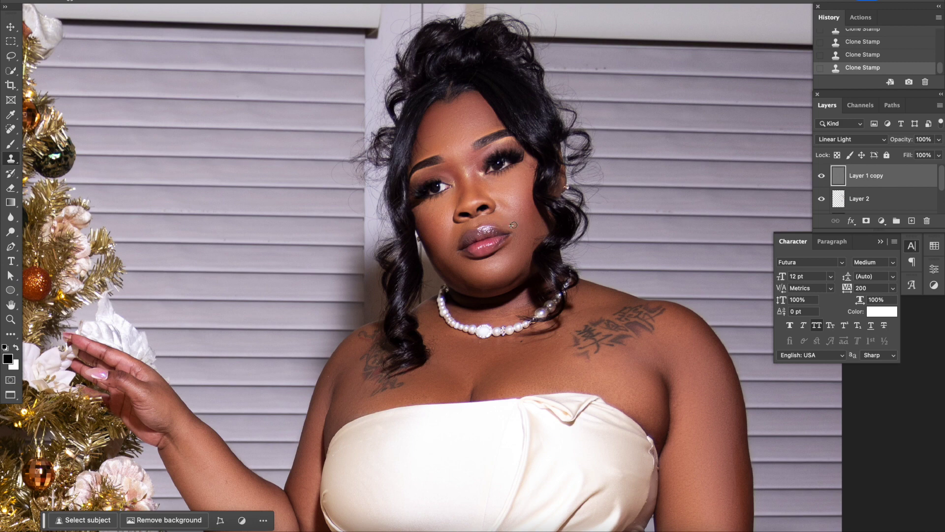
pyautogui.hotkey('ctrl', '0')
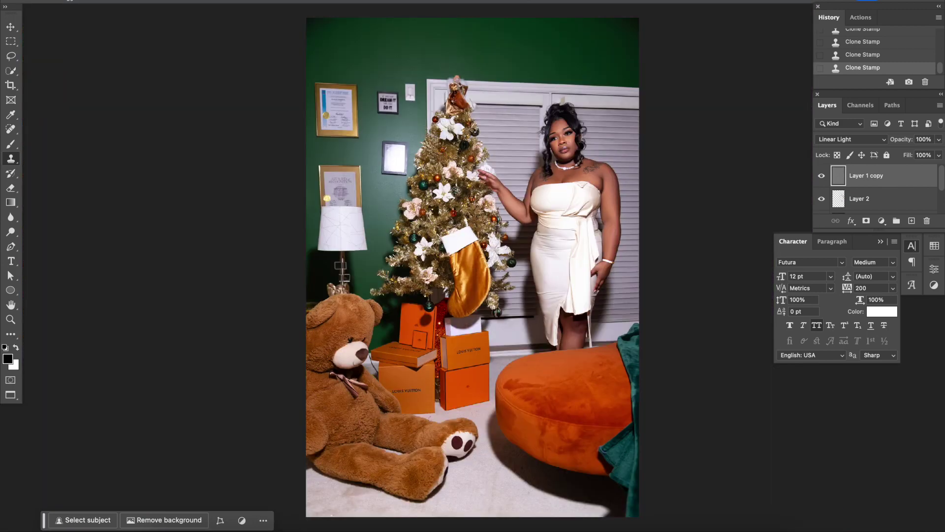
# - Stamp all visible layers into a new Layer 3 and size the Liquify brush
pyautogui.hotkey('ctrl', 'alt', 'shift', 'e')
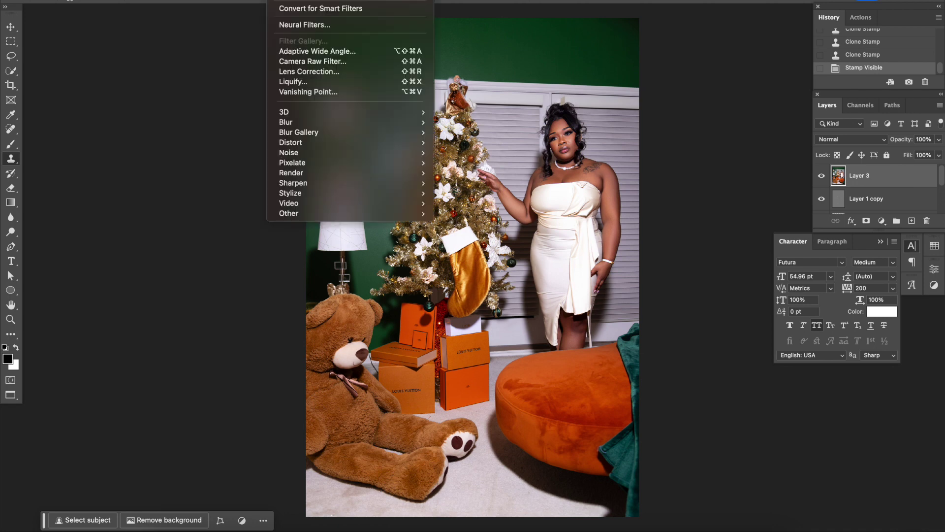
pyautogui.hotkey('ctrl', 'shift', 'x')
pyautogui.hotkey('ctrl', '+')
pyautogui.press(']')
pyautogui.press('[')
pyautogui.press('[')
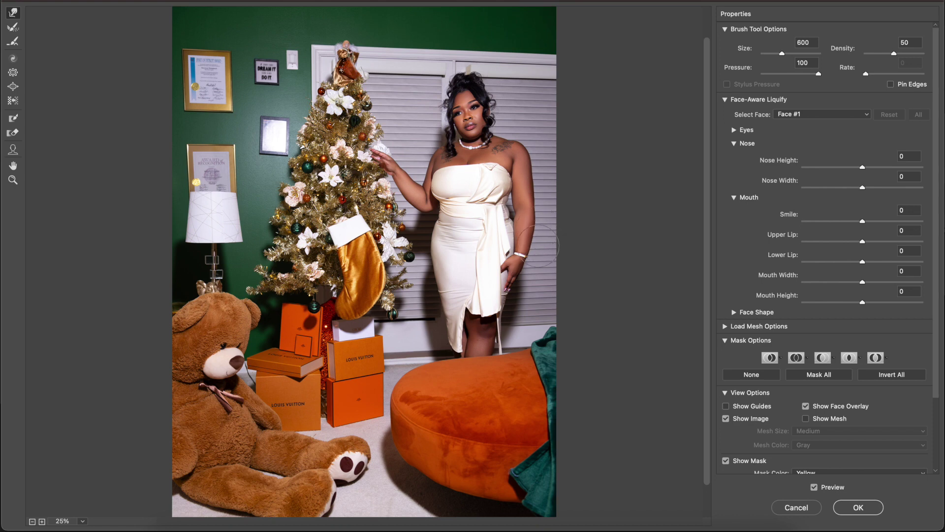
# - Reshape the dress and figure with Liquify, apply it, and dodge leg highlights
pyautogui.press('[')
pyautogui.press('[')
pyautogui.press('[')
pyautogui.press(']')
pyautogui.press(']')
pyautogui.press(']')
pyautogui.press(']')
pyautogui.press('[')
pyautogui.press('[')
pyautogui.press('[')
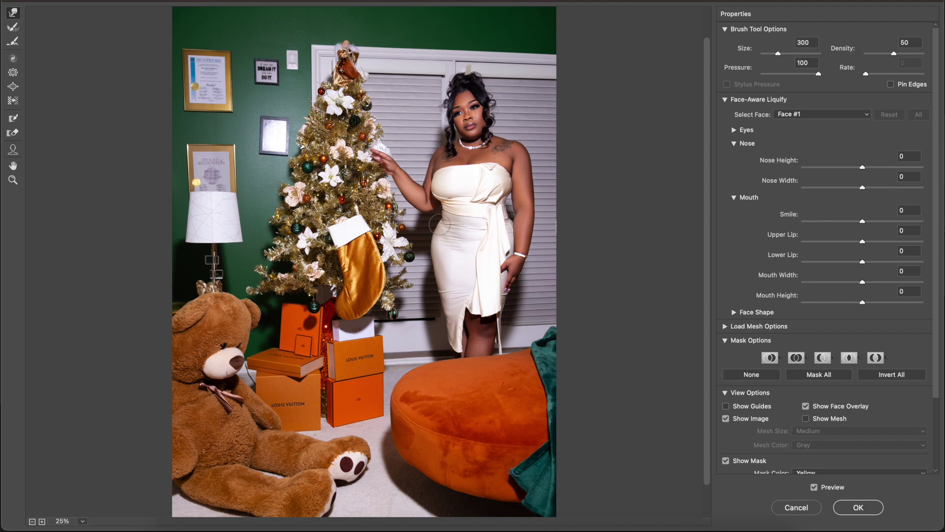
pyautogui.press('Return')
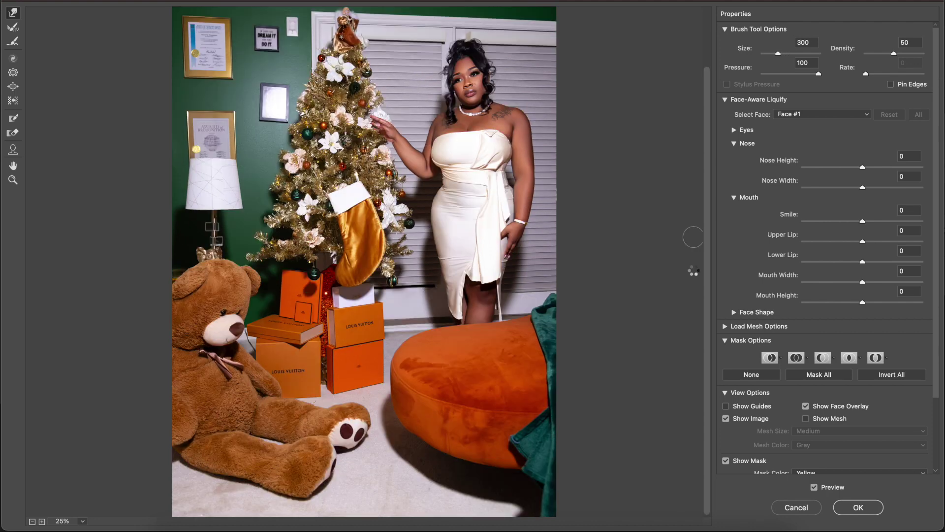
pyautogui.moveTo(601, 333); pyautogui.dragTo(575, 328)
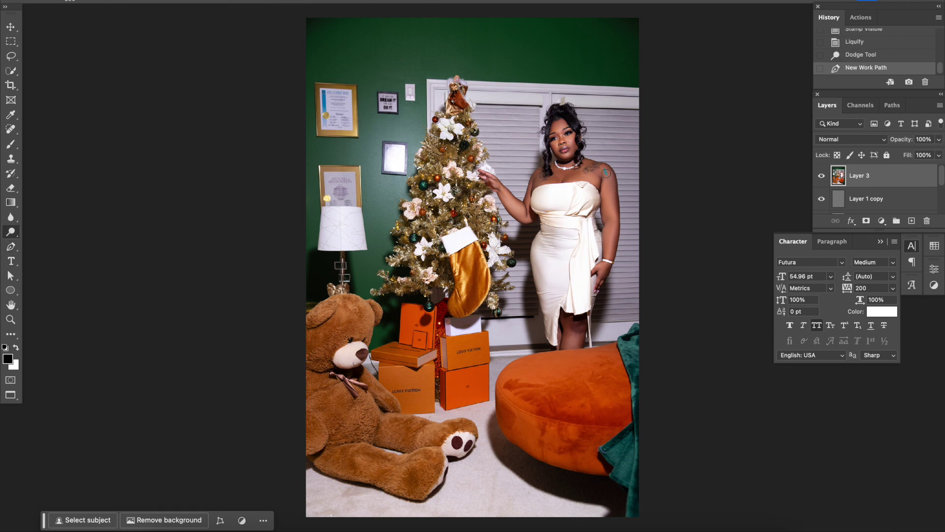
# - Dodge the highlights along the shoulder and arm on Layer 3
pyautogui.moveTo(612, 180); pyautogui.dragTo(526, 218)
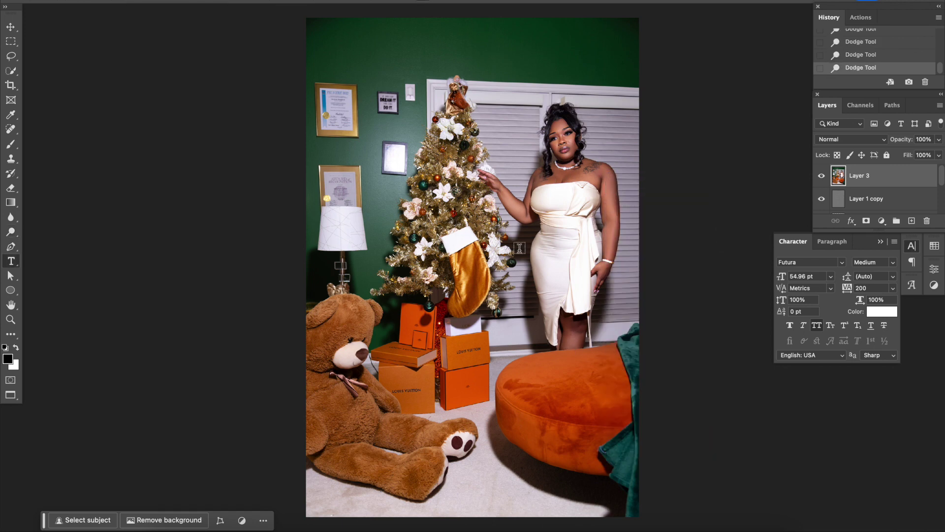